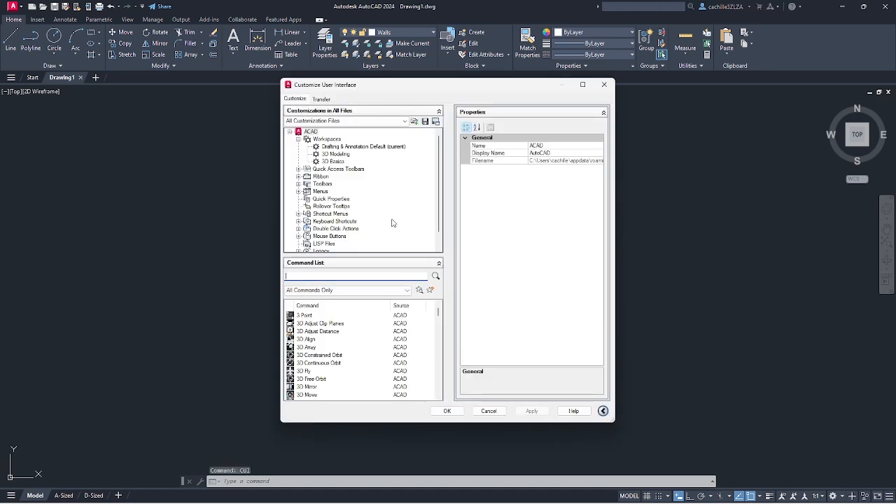
# Create a custom command named Zoom Extents Plus with the description "Zoom Extents, then Zoom Out slightly".
pyautogui.click(430, 289)
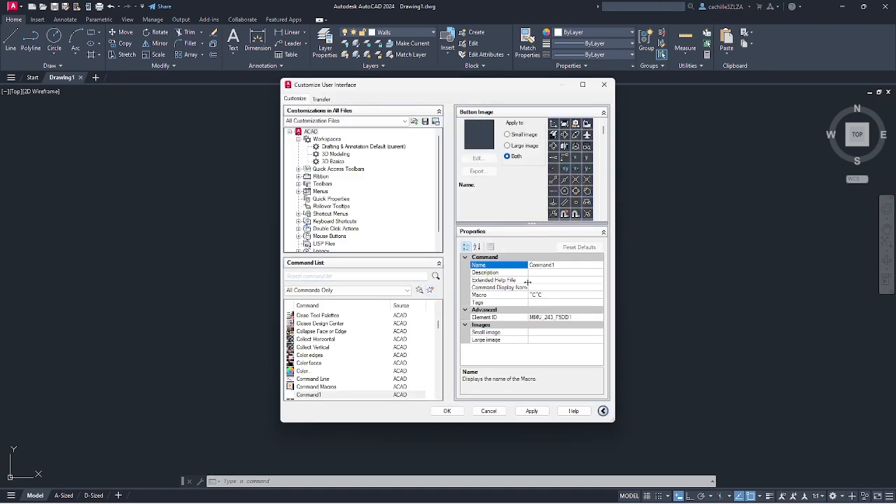
pyautogui.click(567, 272)
pyautogui.click(567, 264)
pyautogui.moveTo(555, 265); pyautogui.dragTo(536, 265)
pyautogui.press('BackSpace')
pyautogui.write('Zoom Extents Plus')
pyautogui.click(547, 273)
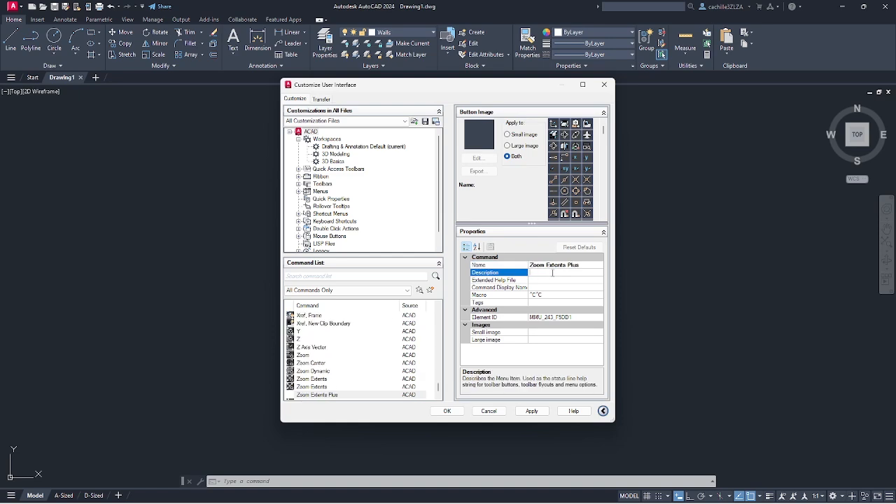
pyautogui.write('Zoom Extents, then Zoom Out slightly')
# Replace the default macro of the Zoom Extents Plus command with 'zoom;e;'zoom;0.9x.
pyautogui.click(547, 296)
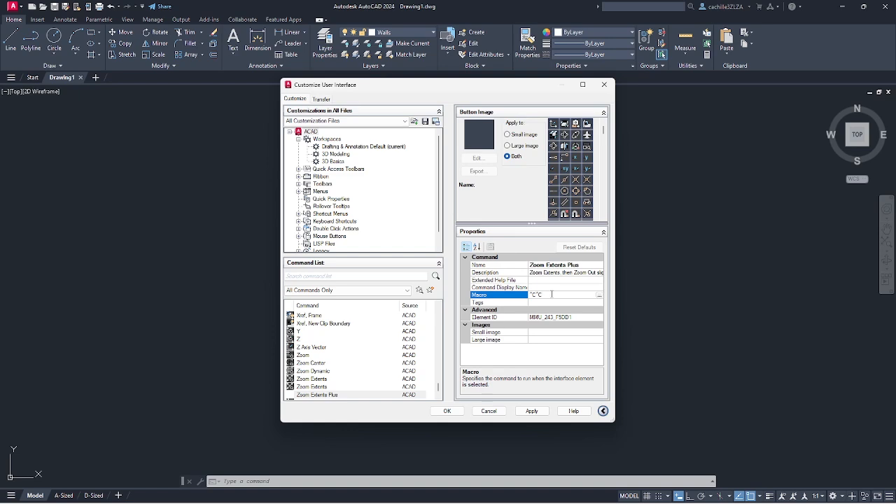
pyautogui.press('BackSpace')
pyautogui.press('BackSpace')
pyautogui.write("'zoom;e;'zoom;0.9x")
pyautogui.click(595, 303)
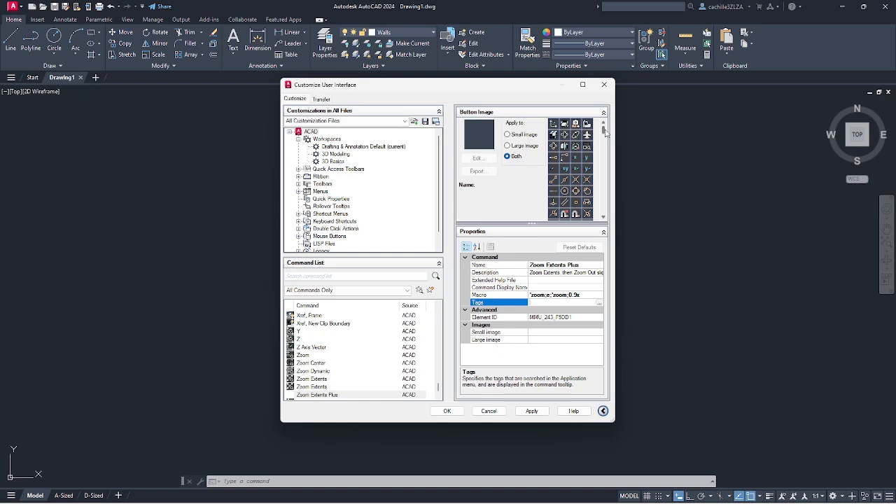
# Assign the RCDATA_16_ZOOM_NEW image to Zoom Extents Plus for both the small and large button.
pyautogui.scroll(-2, 605, 133)
pyautogui.moveTo(605, 131); pyautogui.dragTo(605, 137)
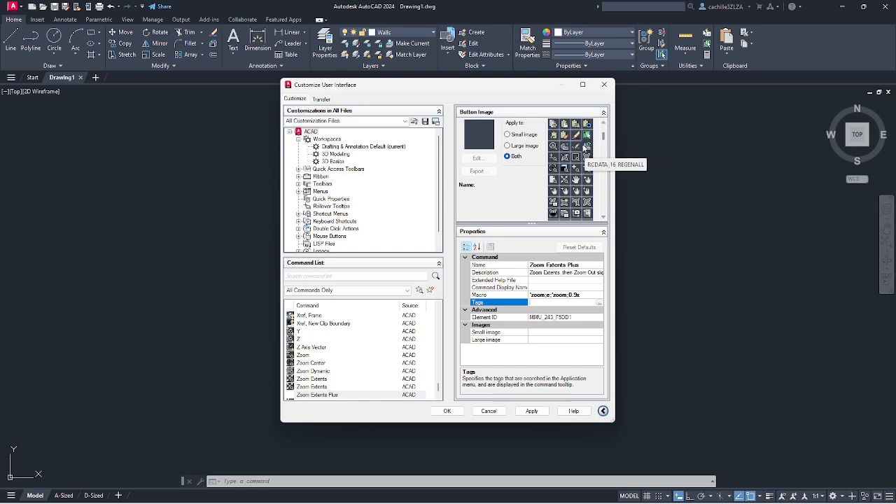
pyautogui.click(553, 159)
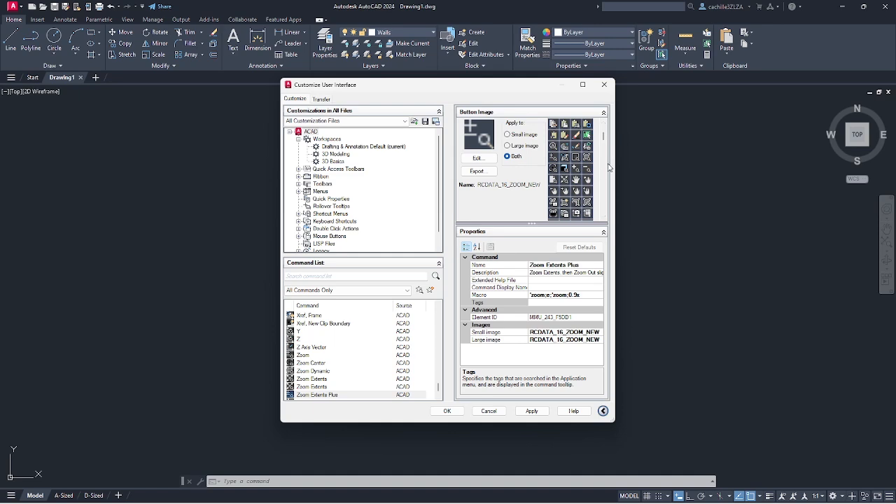
# Create a second custom command named Title Text and describe it as creating multiline text with a height of 0.25.
pyautogui.click(432, 293)
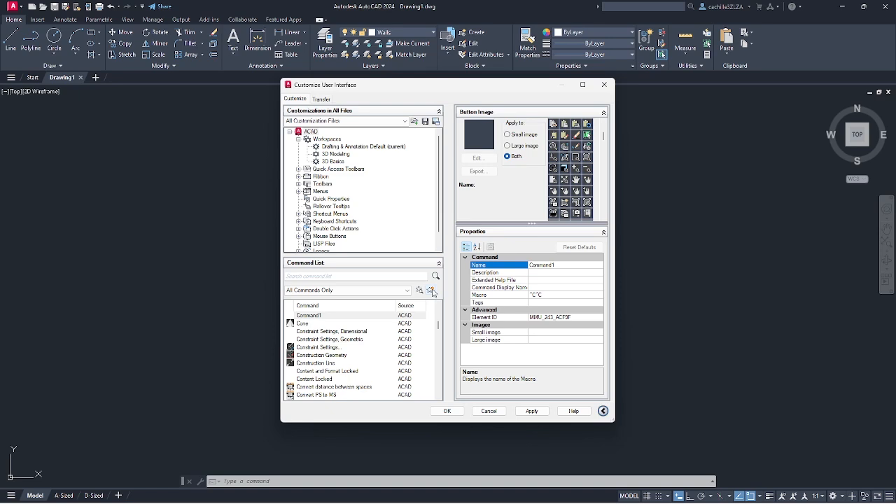
pyautogui.click(563, 266)
pyautogui.press('BackSpace')
pyautogui.press('BackSpace')
pyautogui.press('BackSpace')
pyautogui.press('BackSpace')
pyautogui.press('BackSpace')
pyautogui.press('BackSpace')
pyautogui.press('BackSpace')
pyautogui.press('BackSpace')
pyautogui.write('Title Text')
pyautogui.press('Return')
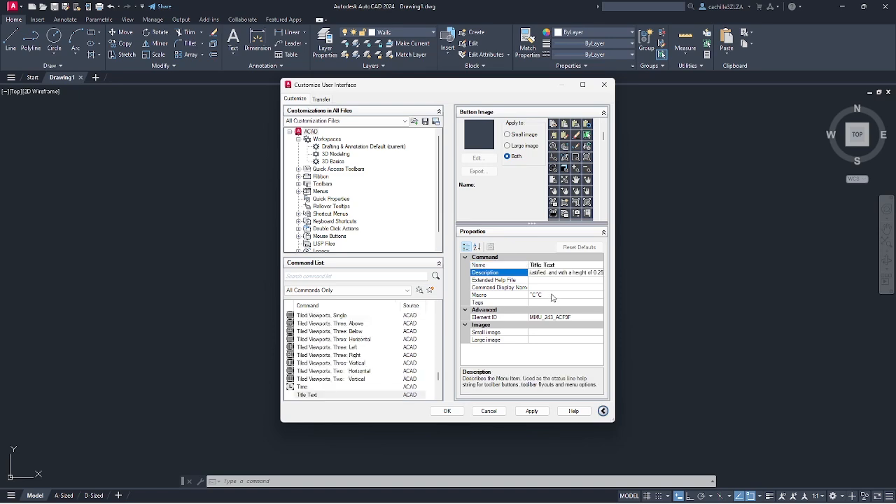
# Extend the Title Text macro to set layer TEXT current and start multiline text, beginning with ^C^C-LAYER;S;TEXT;;mtext;.
pyautogui.click(552, 295)
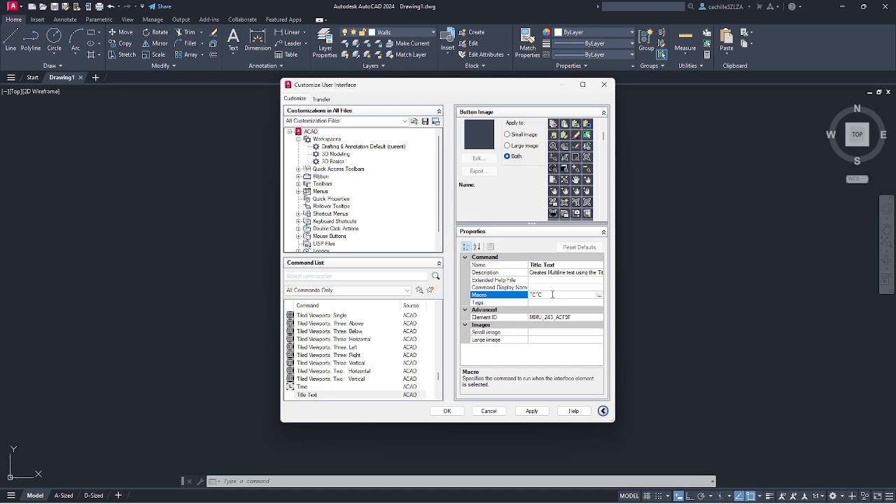
pyautogui.write('-LAYER;S;TEXT;;mtext;')
pyautogui.click(552, 295)
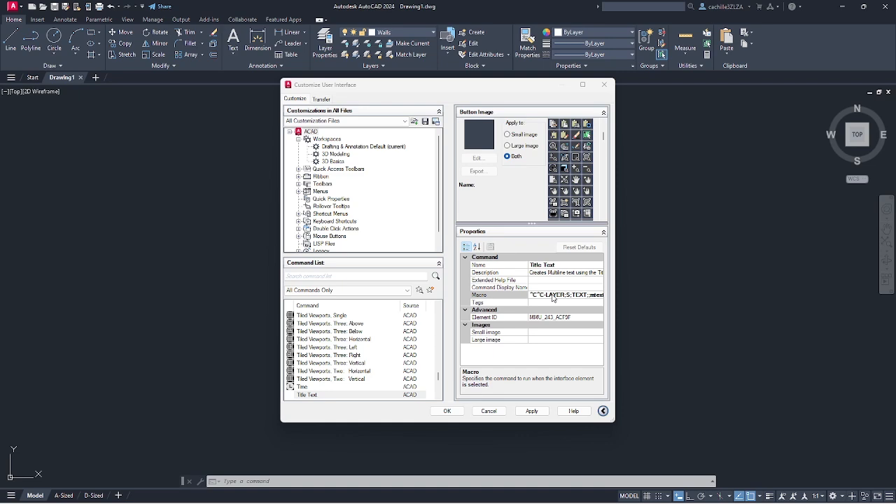
pyautogui.click(553, 297)
# Assign the RCDATA_16_SINGLE_DTEXT image to the Title Text command for both button sizes.
pyautogui.scroll(3, 604, 134)
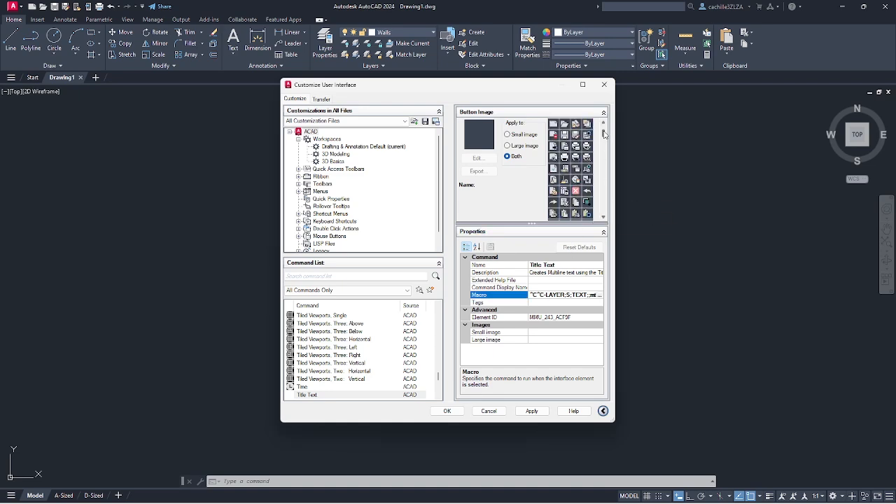
pyautogui.scroll(-5, 604, 137)
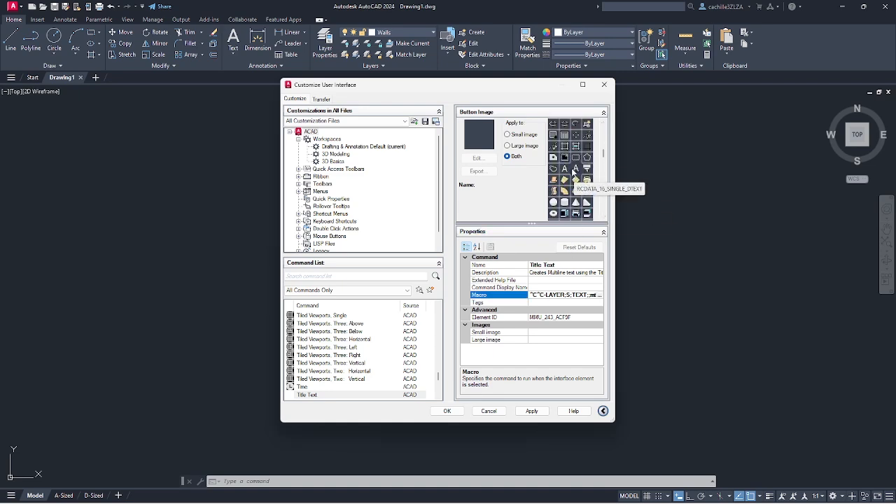
pyautogui.click(575, 170)
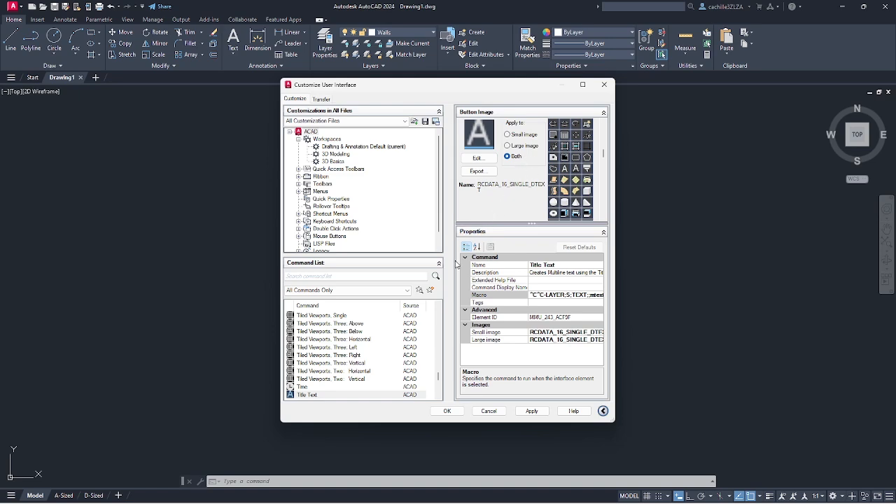
# Create a third custom command named Notes Text and describe it as creating justified multiline text with a height of 0.125.
pyautogui.click(429, 290)
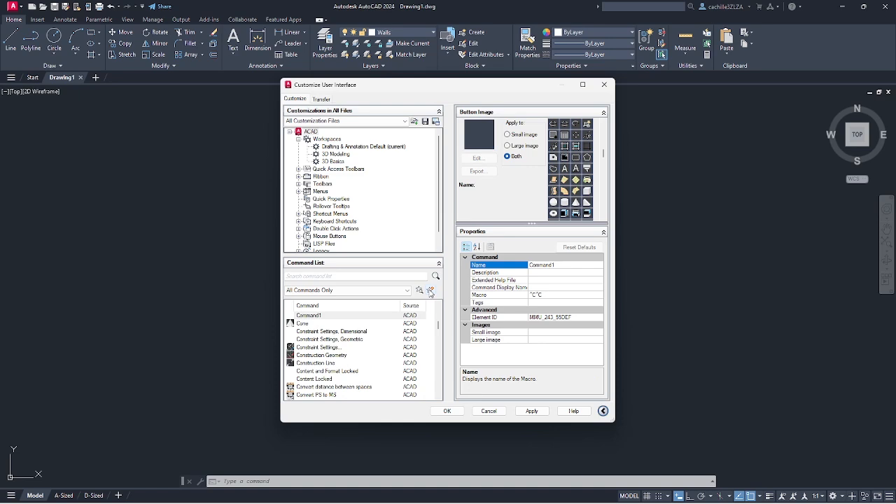
pyautogui.click(555, 265)
pyautogui.write('Notes Text')
pyautogui.click(552, 273)
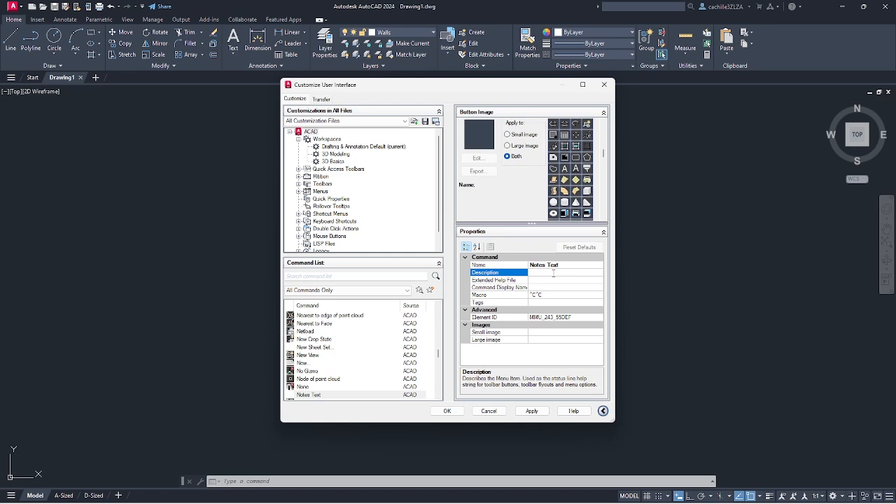
pyautogui.write('stified, and with a height of 0.125')
# Set the Notes Text macro to ^C^C-LAYER;S;TEXT;;mtext;\S;HAND;J;TL;H;0.125; and assign it the RCDATA_16_TEXEDI image.
pyautogui.click(557, 294)
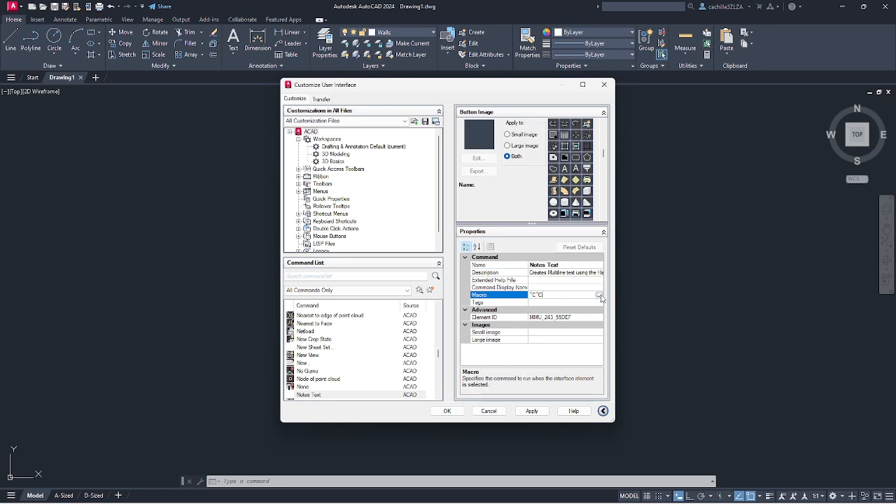
pyautogui.click(599, 294)
pyautogui.click(416, 229)
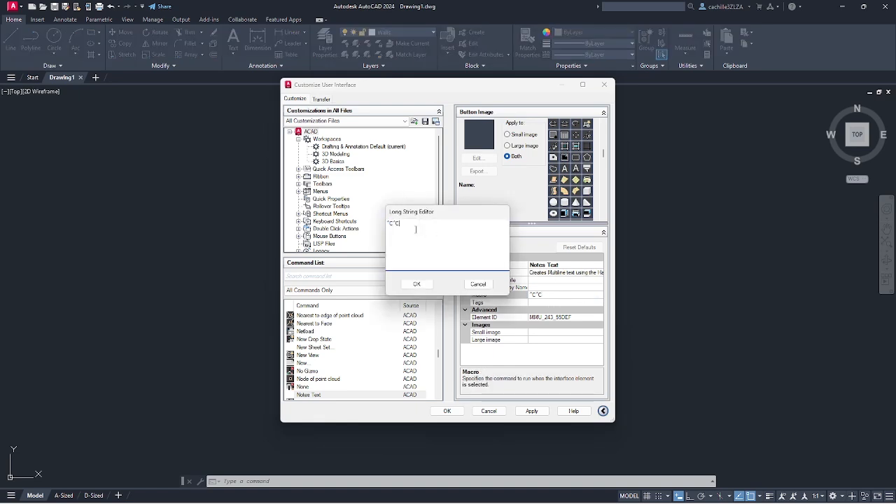
pyautogui.write('-LAYER;S;TEXT;;mtext;\\S;HAND;J;TL;H;0.125;')
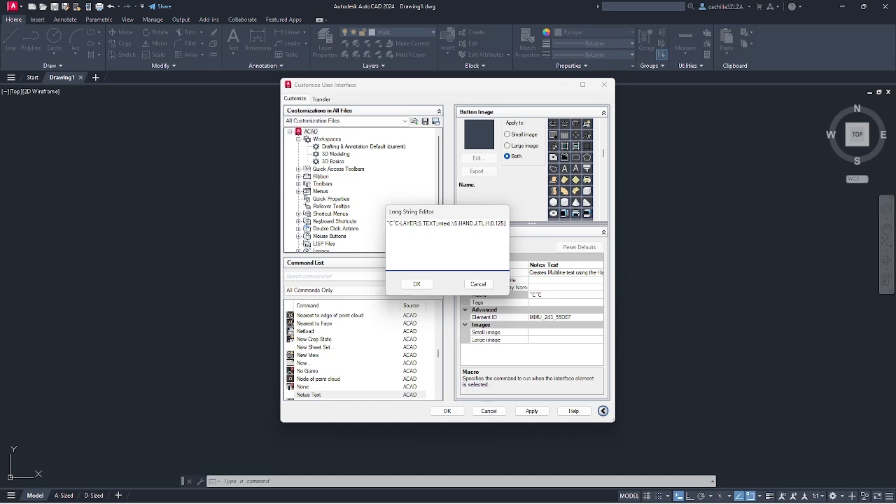
pyautogui.click(416, 284)
pyautogui.scroll(-3, 603, 162)
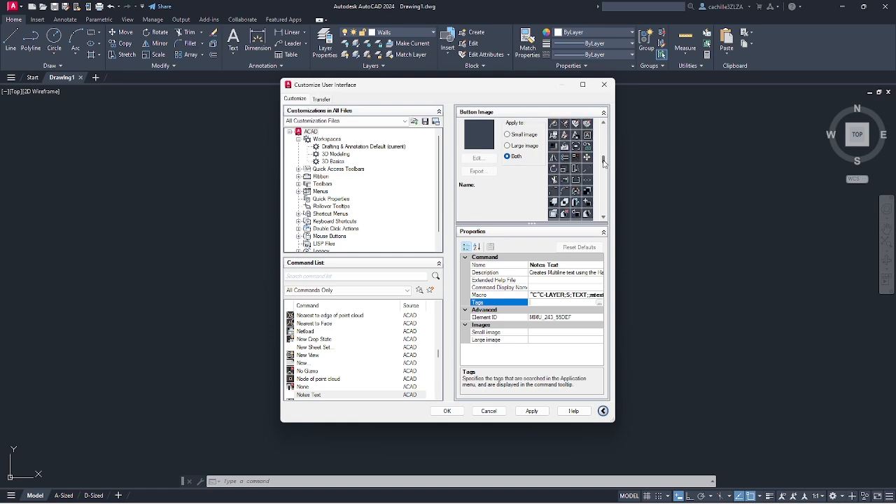
pyautogui.click(587, 212)
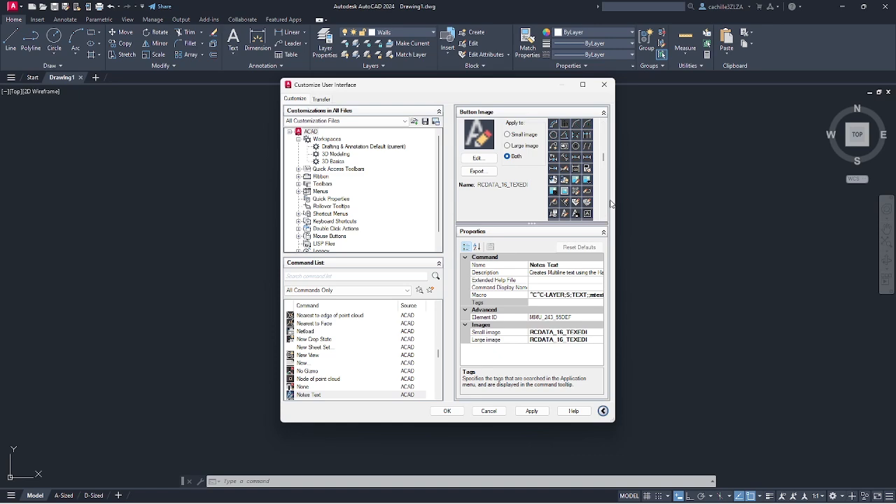
# Filter the command list to Custom Commands and create a new ribbon panel named Macros.
pyautogui.click(407, 290)
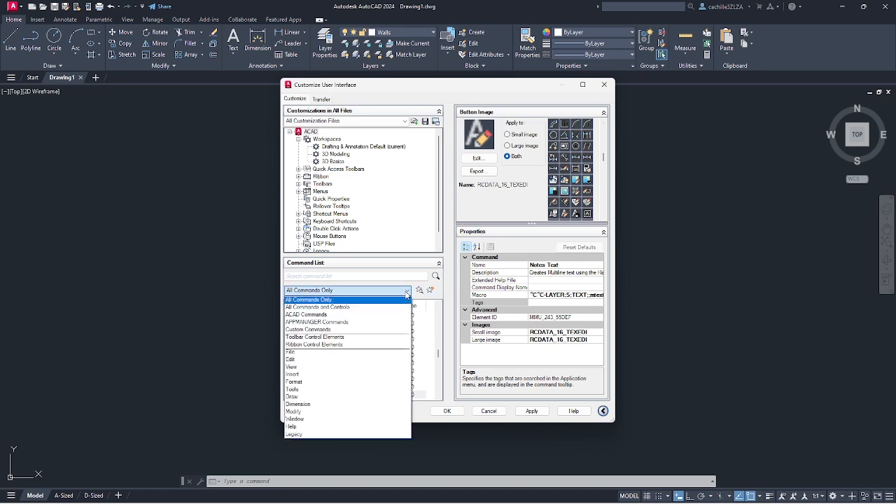
pyautogui.click(395, 329)
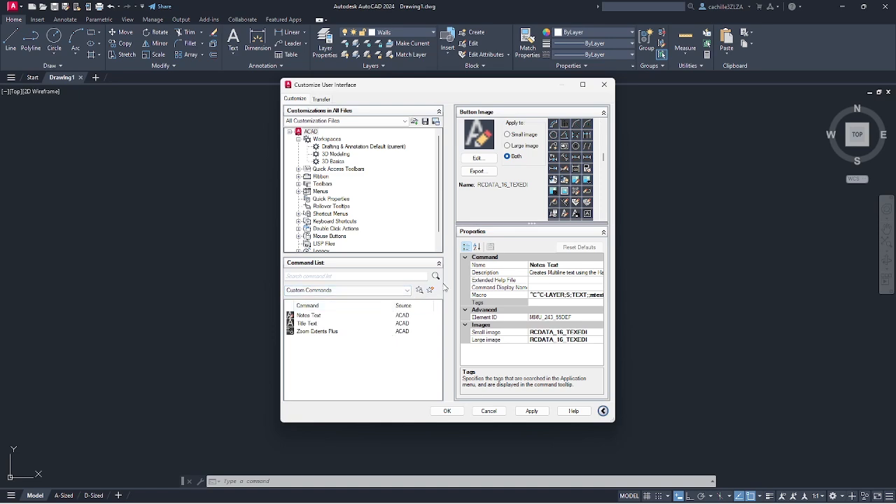
pyautogui.click(299, 177)
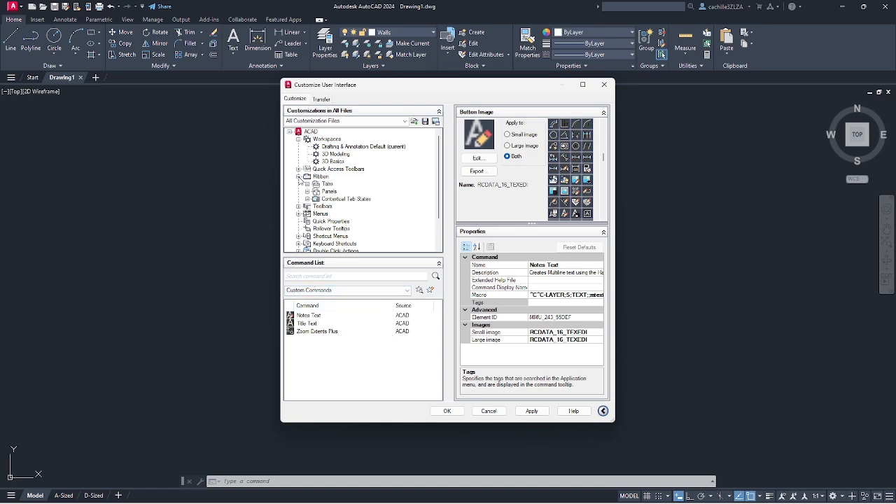
pyautogui.rightClick(333, 192)
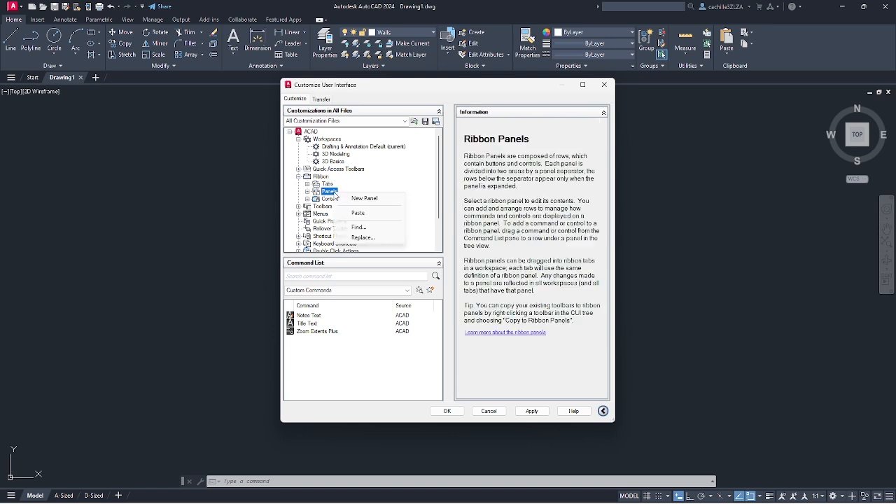
pyautogui.click(356, 198)
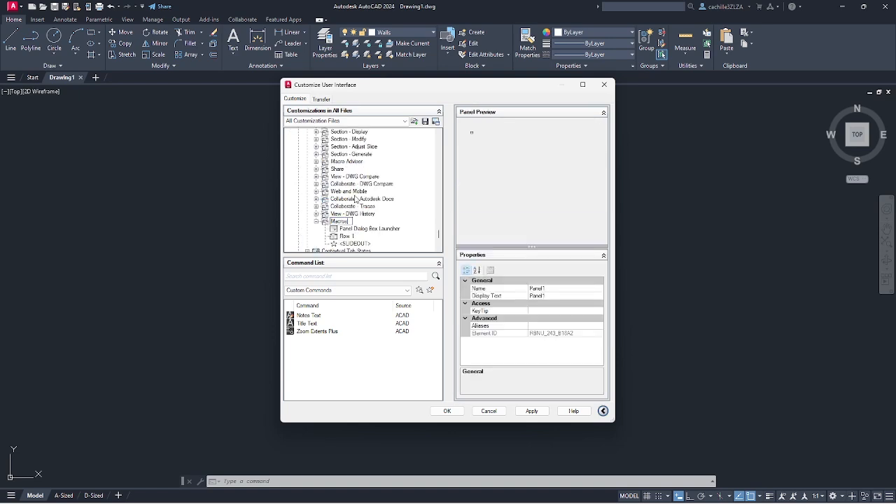
# Add the Title Text, Zoom Extents Plus and Notes Text commands to Row 1 of the Macros panel.
pyautogui.moveTo(306, 324); pyautogui.dragTo(347, 150)
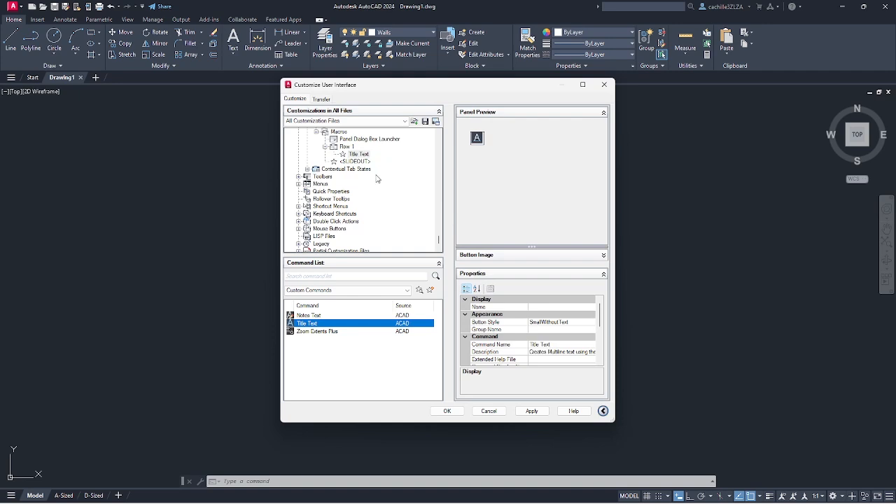
pyautogui.click(318, 332)
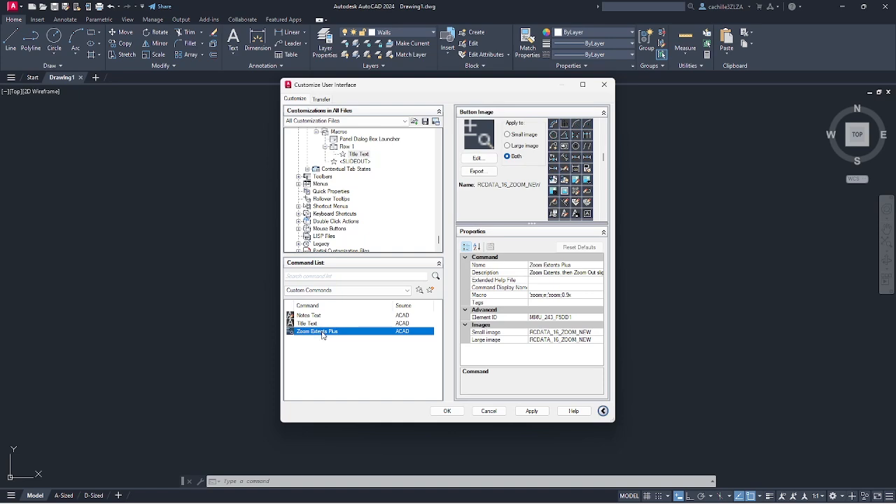
pyautogui.moveTo(322, 335); pyautogui.dragTo(369, 156)
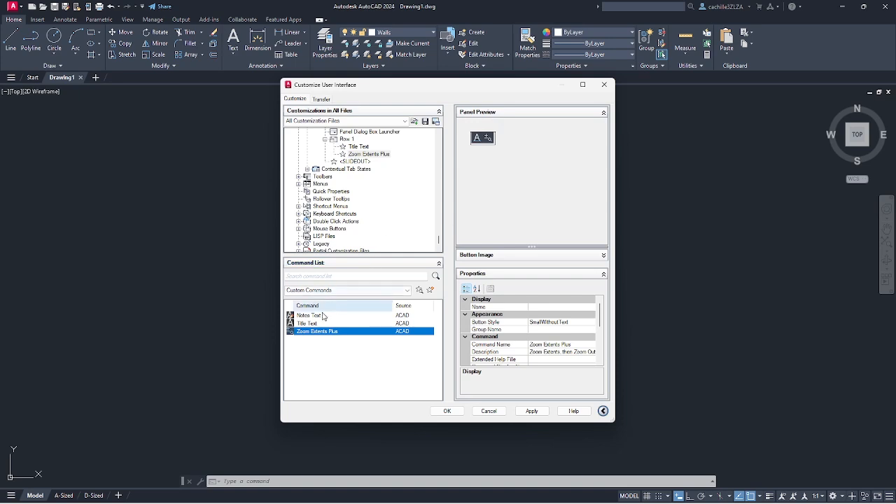
pyautogui.moveTo(309, 316); pyautogui.dragTo(394, 154)
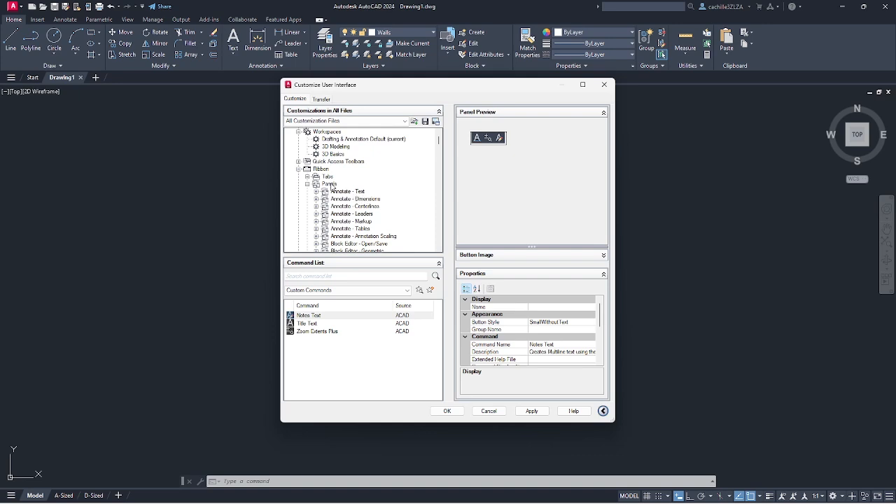
# Create a new ribbon tab named Macros.
pyautogui.rightClick(330, 178)
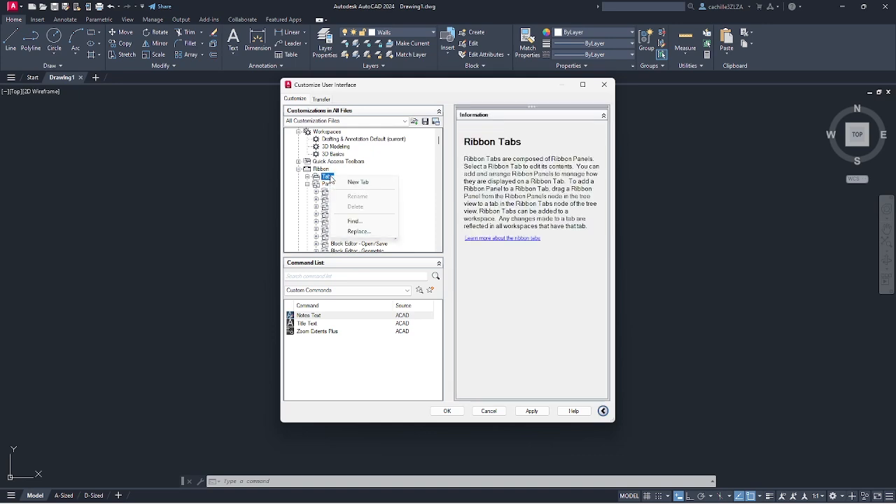
pyautogui.click(355, 182)
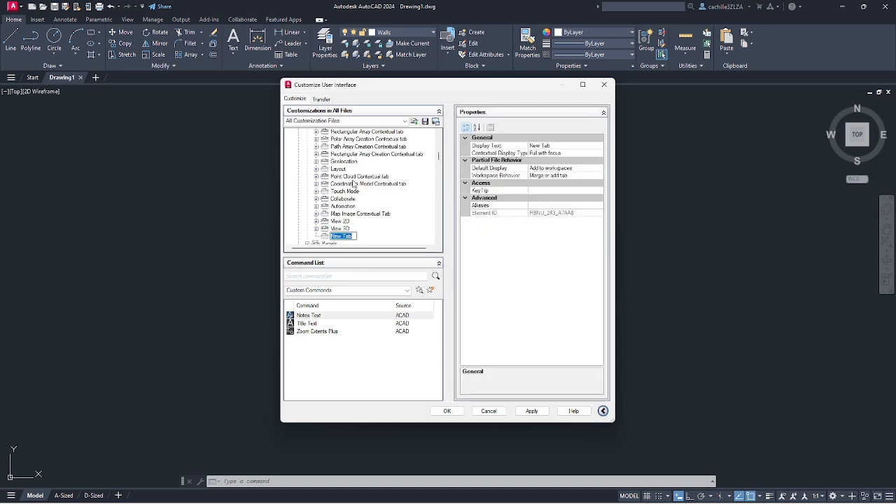
pyautogui.write('Macros')
pyautogui.press('Return')
# Add the Macros ribbon panel to the Macros ribbon tab.
pyautogui.click(440, 243)
pyautogui.click(439, 242)
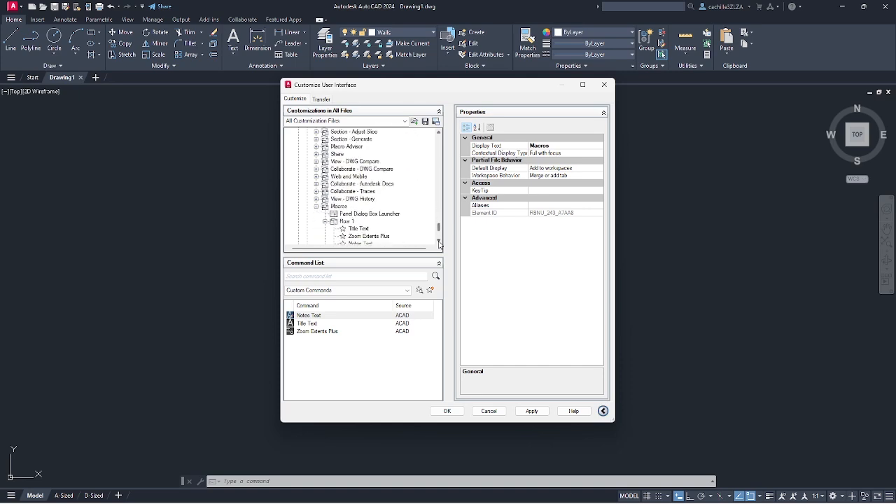
pyautogui.click(341, 185)
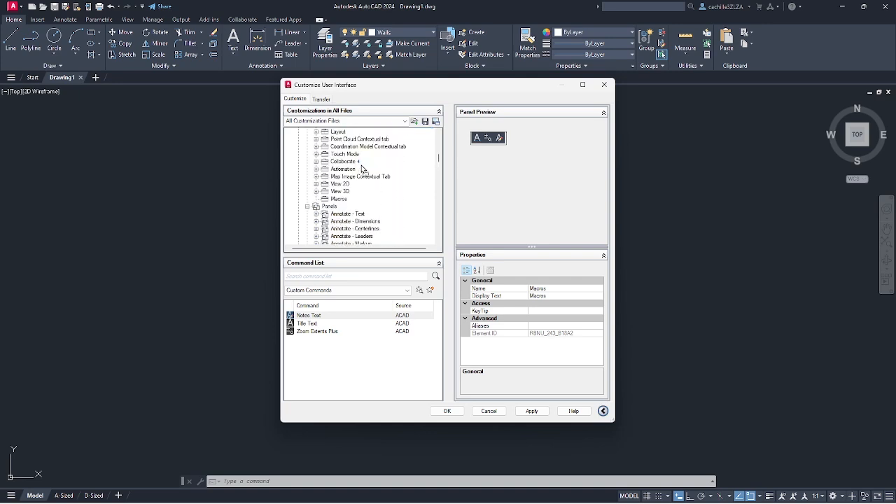
pyautogui.moveTo(342, 201); pyautogui.dragTo(342, 201)
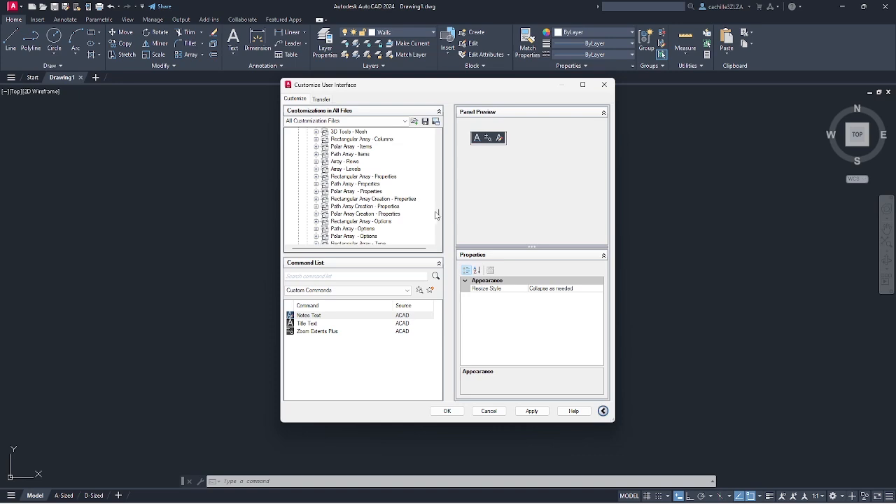
pyautogui.moveTo(439, 216); pyautogui.dragTo(443, 162)
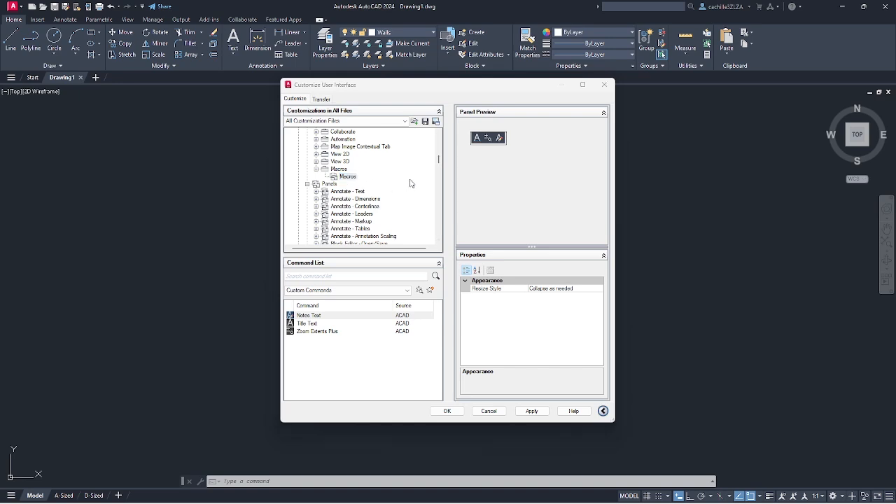
# Add the Macros ribbon tab to the ribbon tabs of the Drafting & Annotation Default workspace.
pyautogui.moveTo(438, 161); pyautogui.dragTo(440, 140)
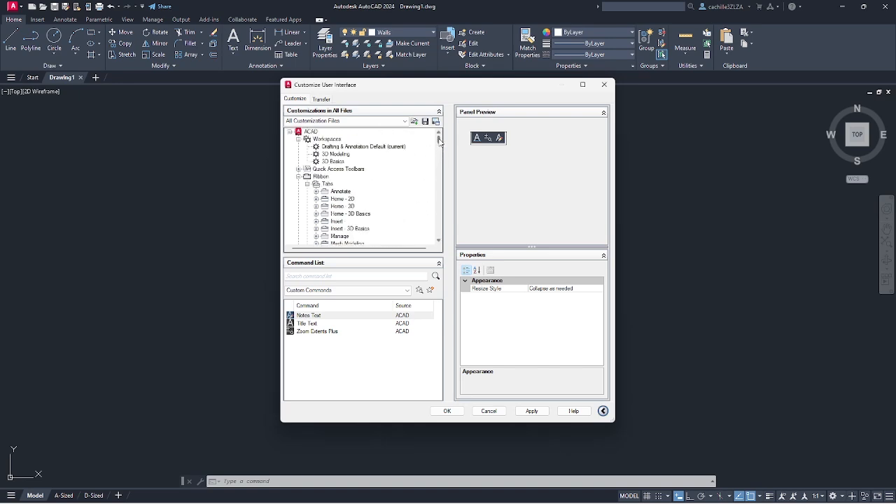
pyautogui.click(361, 148)
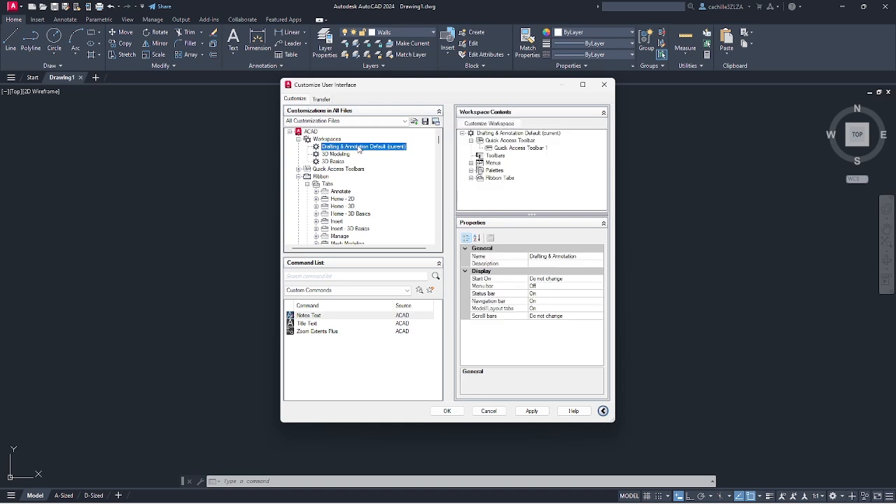
pyautogui.click(471, 178)
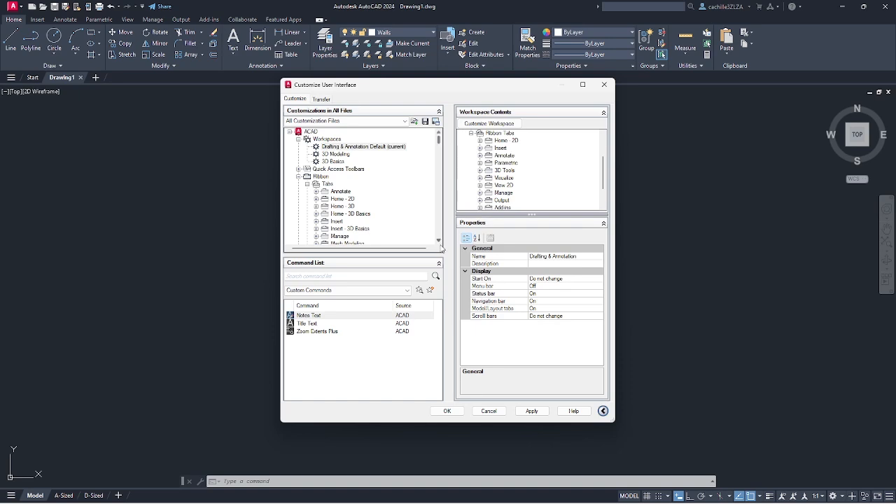
pyautogui.scroll(-5, 440, 242)
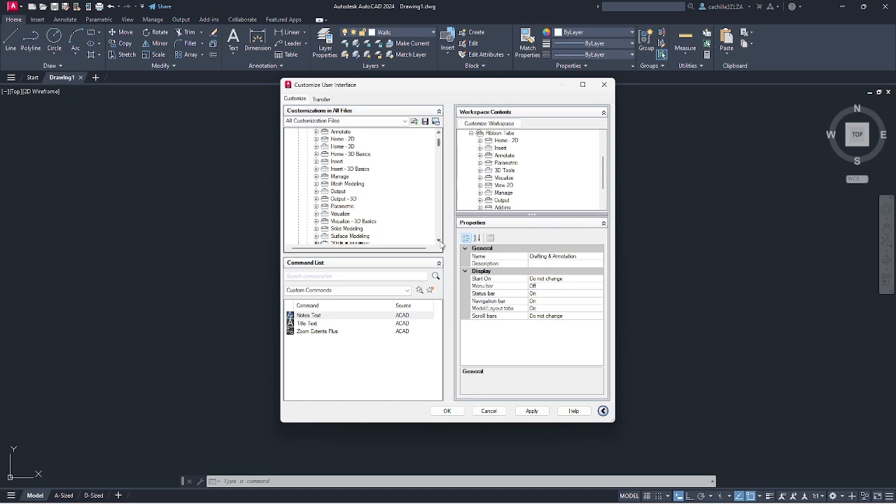
pyautogui.scroll(-6, 440, 242)
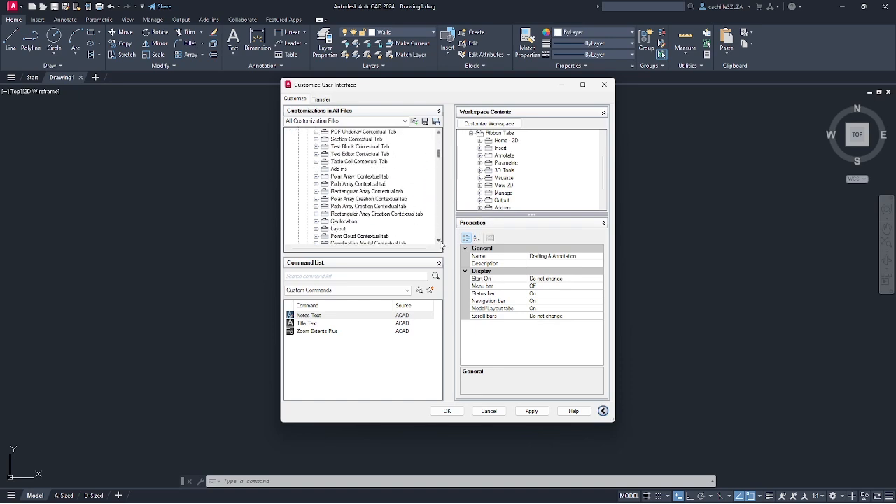
pyautogui.scroll(-6, 440, 242)
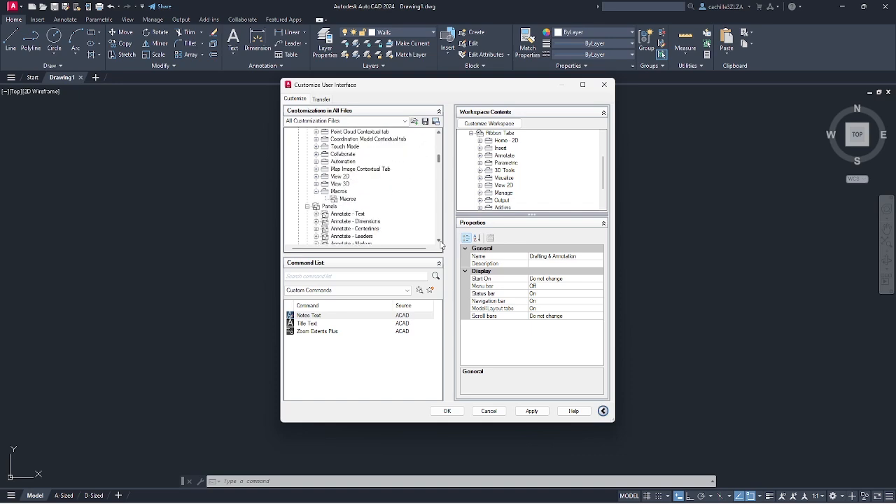
pyautogui.moveTo(339, 170); pyautogui.dragTo(510, 158)
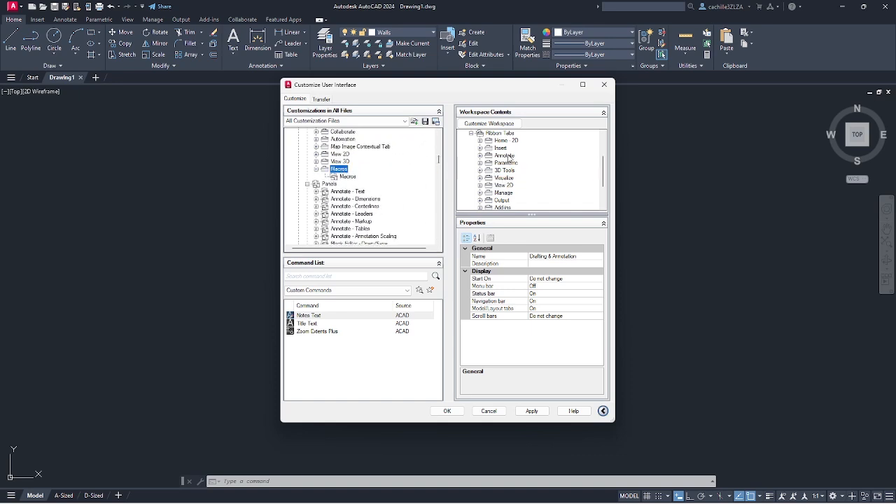
# Move the Macros tab between Insert and Annotate in the workspace's ribbon tabs, and accept the customization.
pyautogui.moveTo(602, 164); pyautogui.dragTo(602, 184)
pyautogui.moveTo(502, 201)
pyautogui.mouseDown()
pyautogui.moveTo(509, 161)
pyautogui.moveTo(491, 148)
pyautogui.mouseUp()
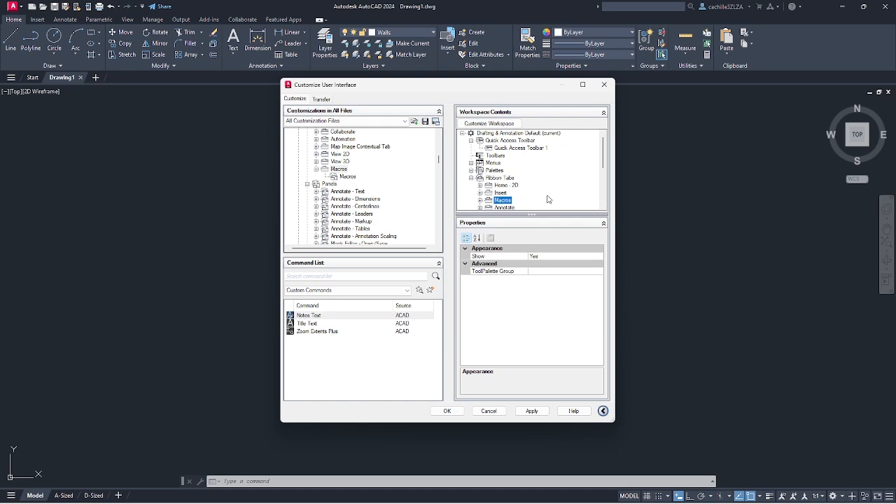
pyautogui.click(450, 410)
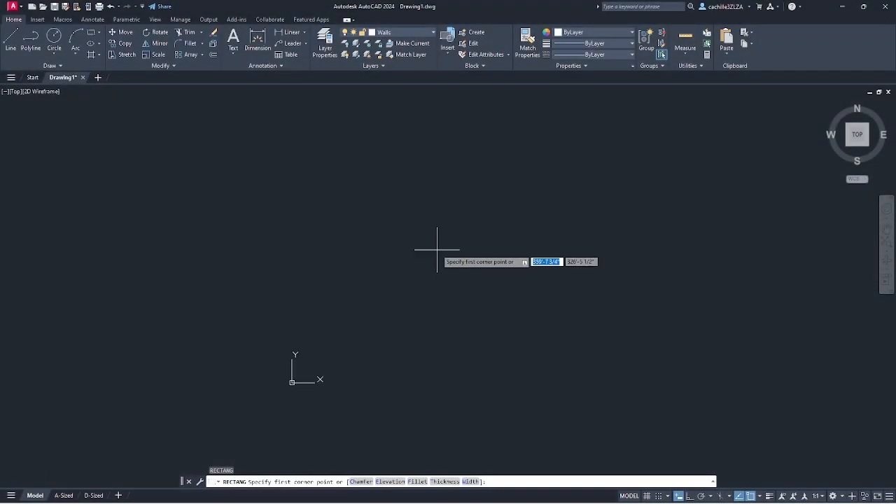
# Draw a wide rectangle in model space, up and to the right of the origin.
pyautogui.scroll(-3, 436, 244)
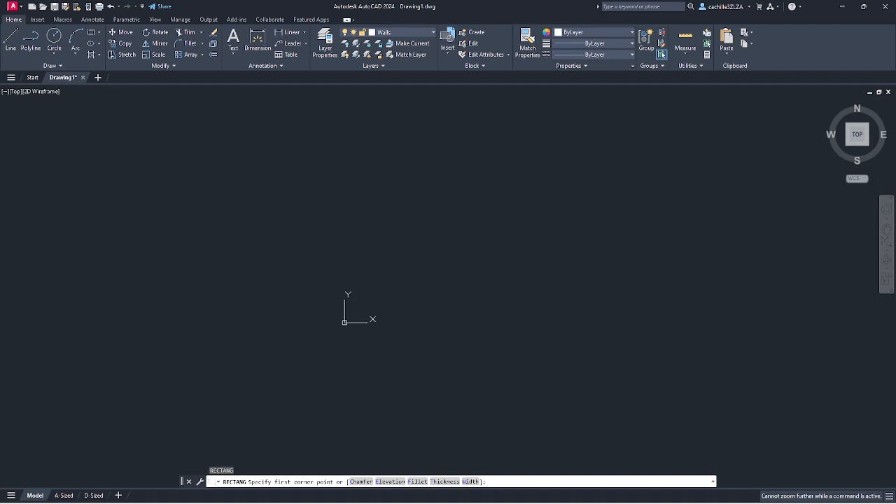
pyautogui.click(413, 181)
pyautogui.click(698, 300)
pyautogui.press('Escape')
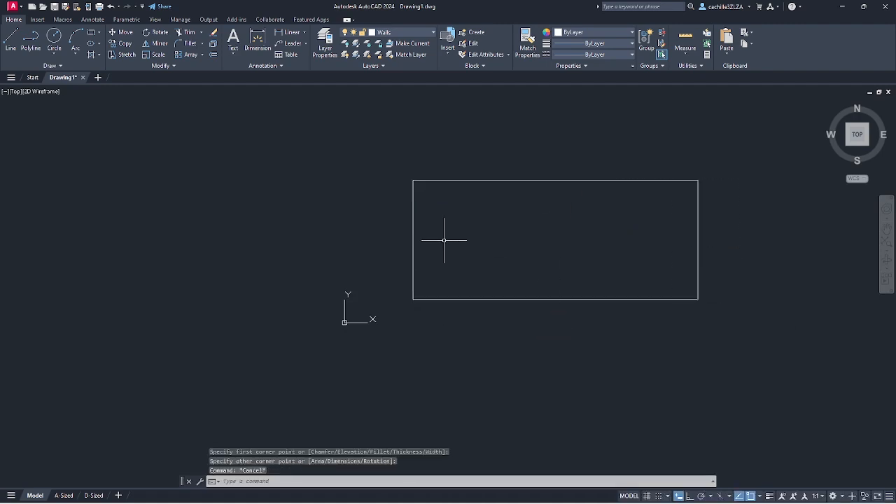
# Draw a circle centred on the rectangle's upper-left corner, with a radius of about half the rectangle's height.
pyautogui.scroll(-4, 444, 240)
pyautogui.write('CIRCLE')
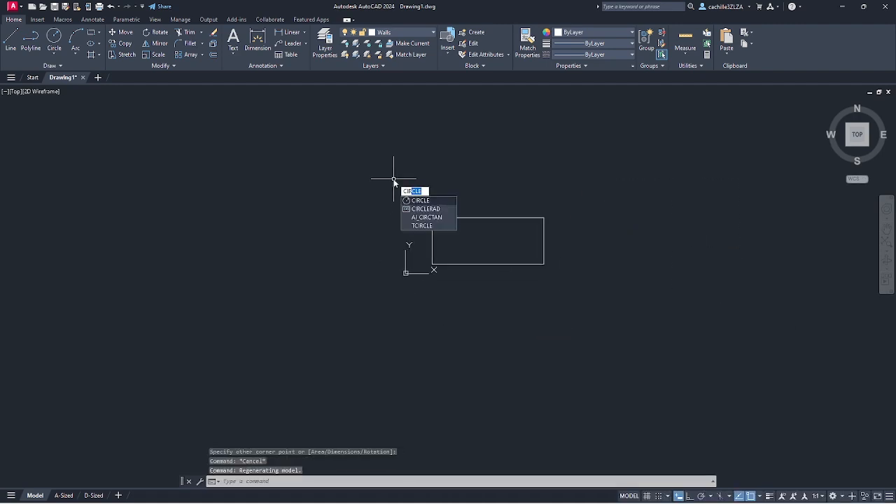
pyautogui.press('Return')
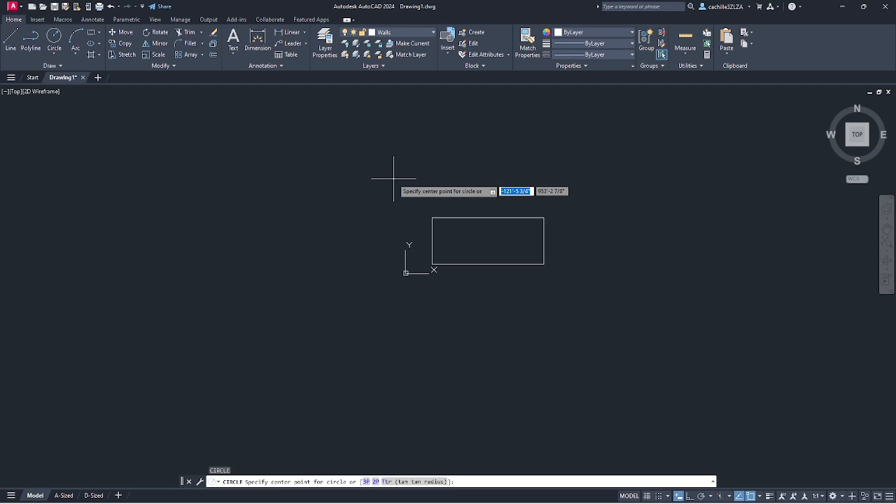
pyautogui.click(431, 218)
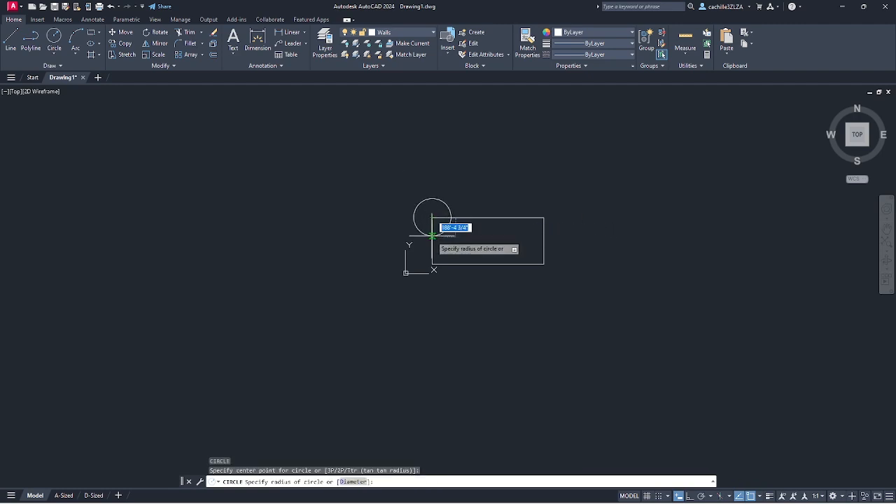
pyautogui.click(448, 202)
pyautogui.press('Escape')
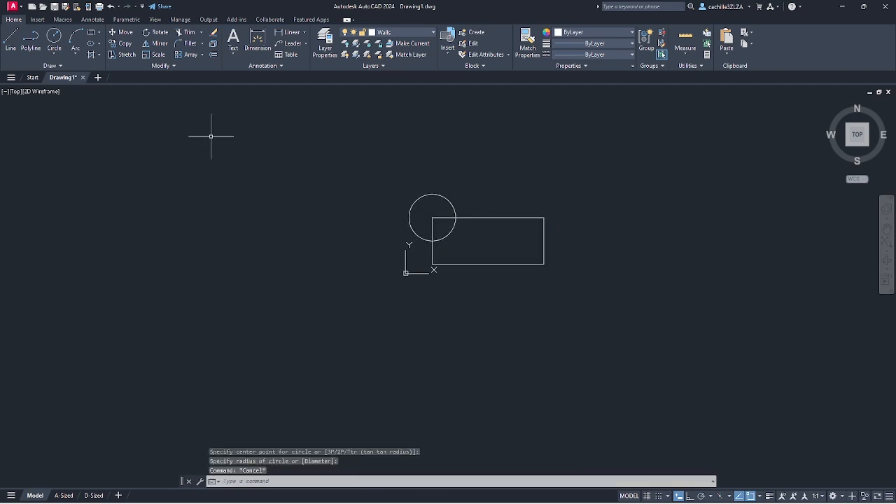
# Run the custom Zoom Extents Plus macro on the rectangle and circle.
pyautogui.click(62, 19)
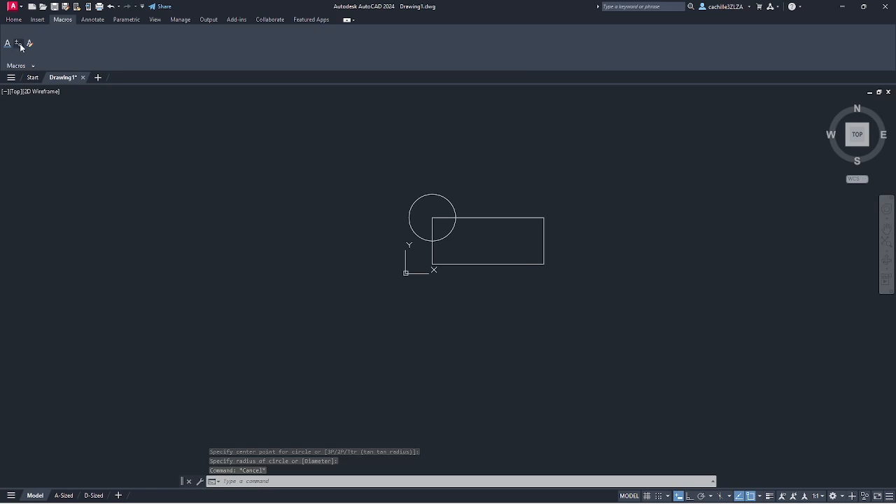
pyautogui.click(19, 43)
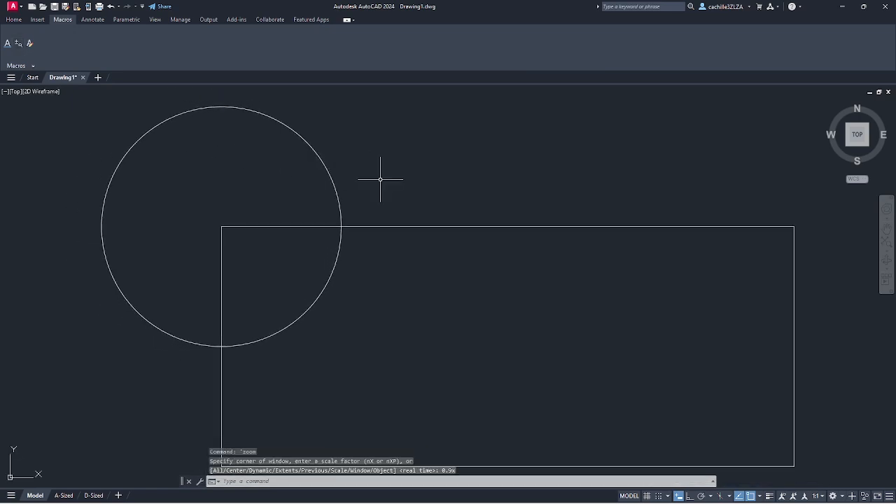
# On the A-Sized layout, use the Title Text macro to place the text "Create Text" below the viewport, beside the title block.
pyautogui.click(64, 495)
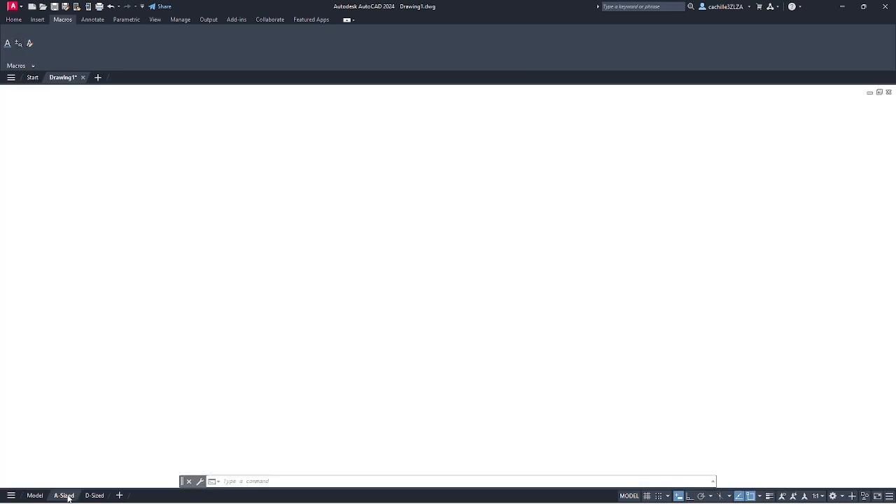
pyautogui.click(9, 43)
pyautogui.click(175, 417)
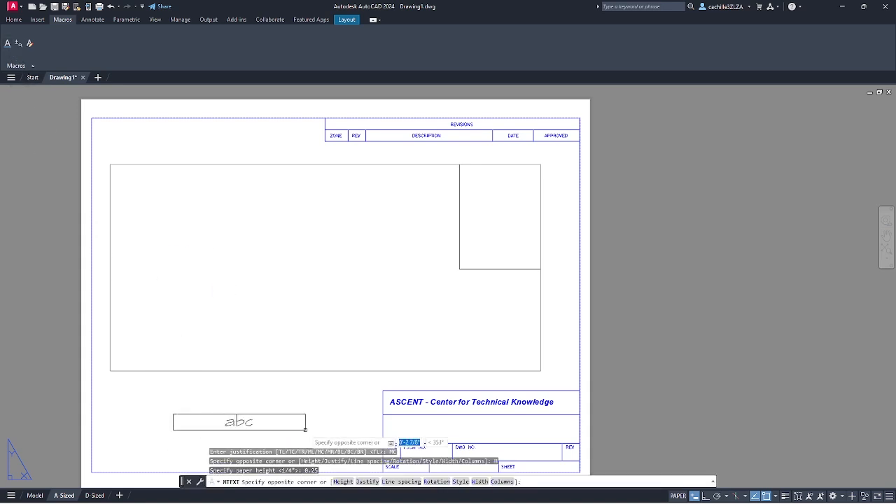
pyautogui.click(305, 429)
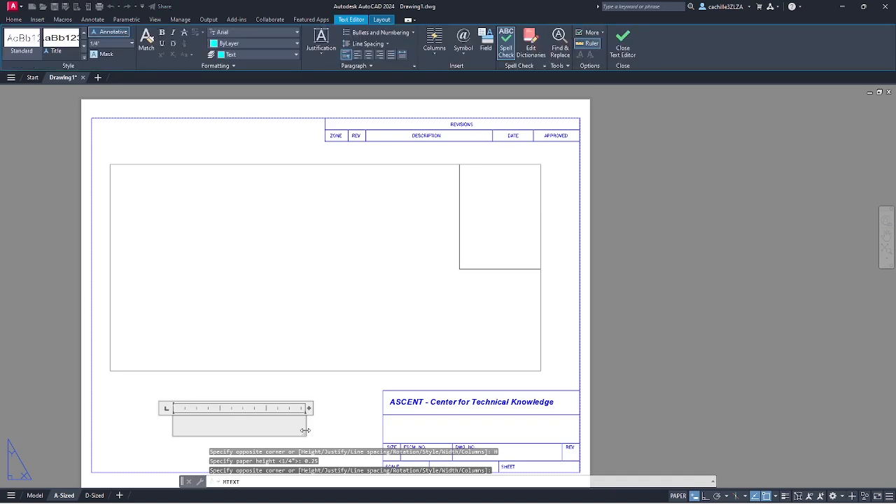
pyautogui.write('Creat')
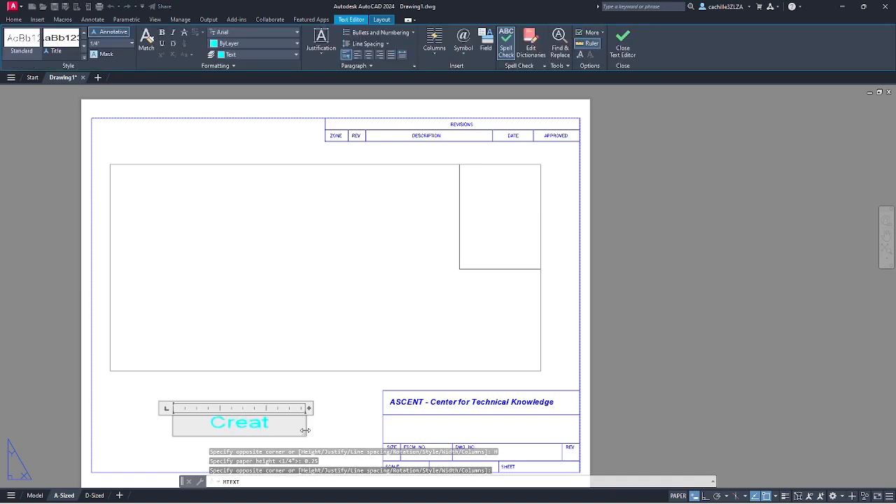
pyautogui.write('e Text')
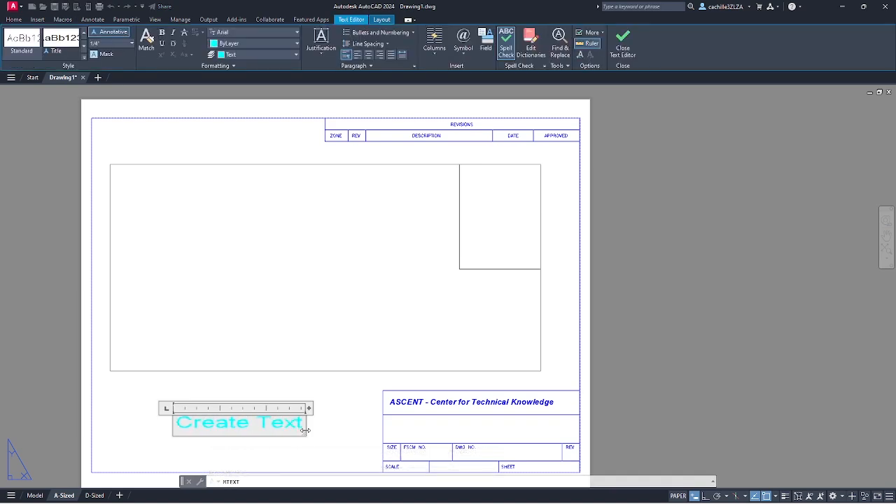
pyautogui.click(335, 420)
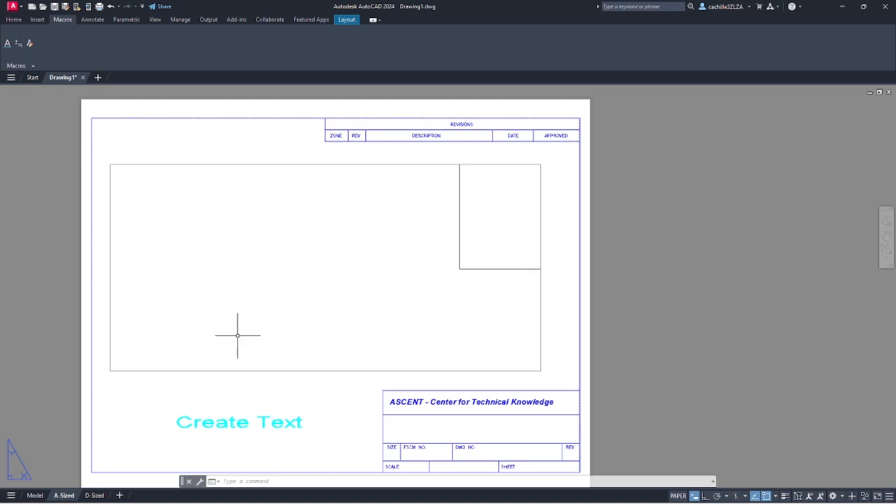
# Use the Notes Text macro to place the text "Note Text" just above the title text on the layout.
pyautogui.click(29, 44)
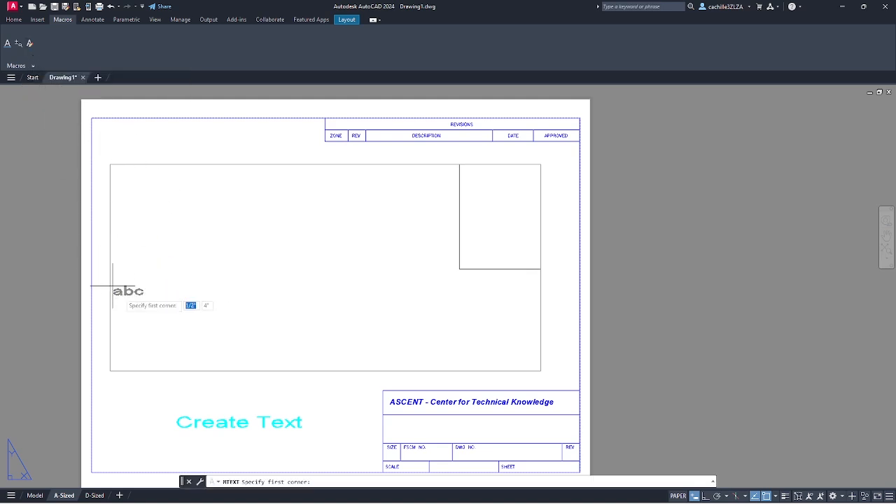
pyautogui.click(276, 387)
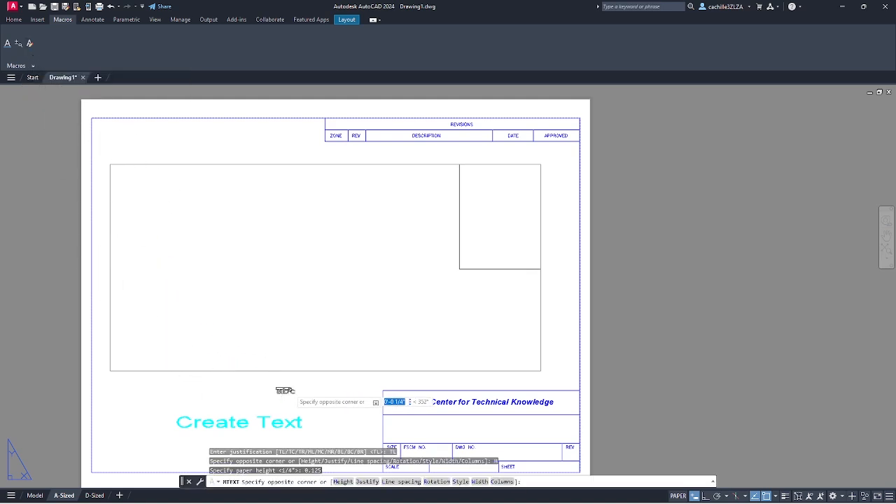
pyautogui.click(344, 406)
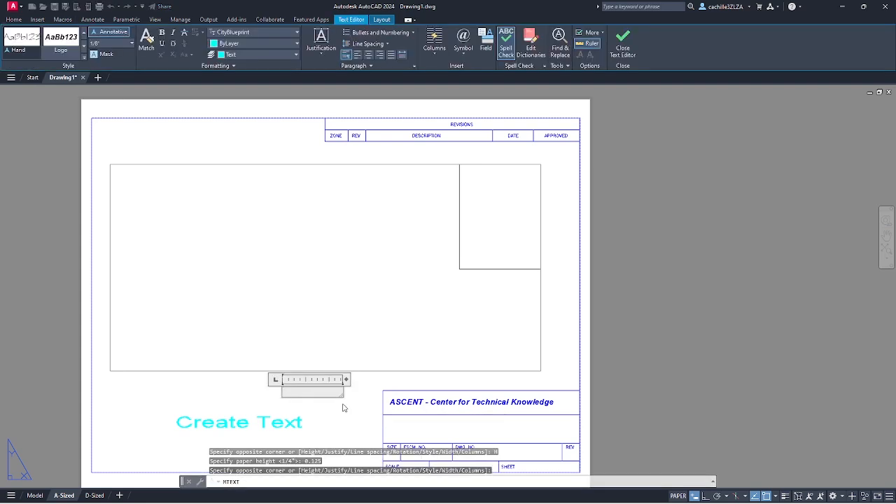
pyautogui.write('Note Text')
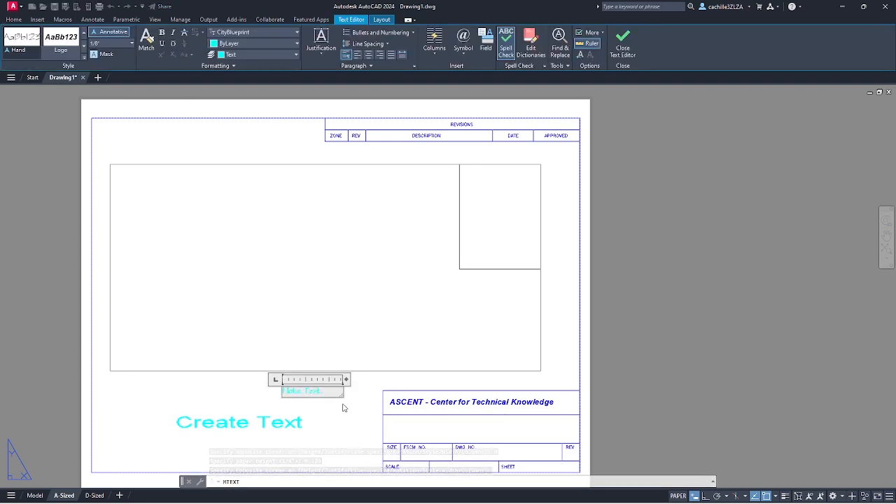
pyautogui.click(344, 408)
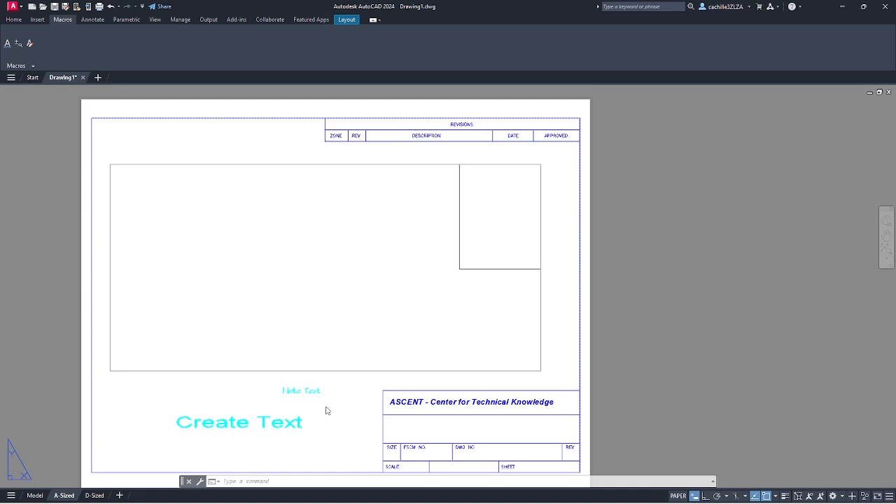
# Reset ACAD.CUIX to its originally installed version in the Customize User Interface editor and accept the change.
pyautogui.write('cui')
pyautogui.press('Return')
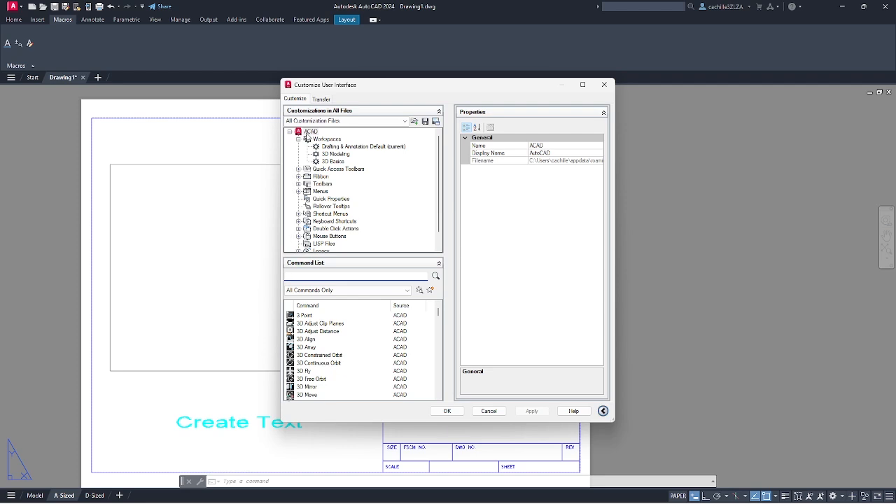
pyautogui.rightClick(309, 132)
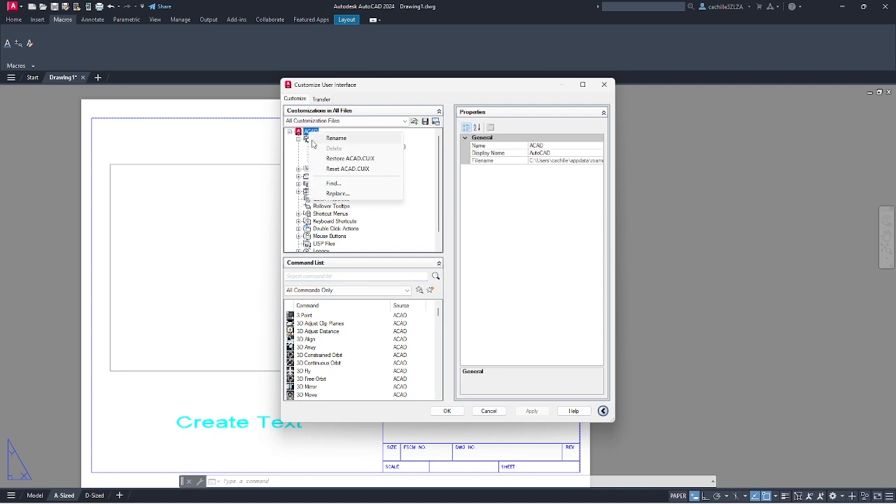
pyautogui.click(333, 170)
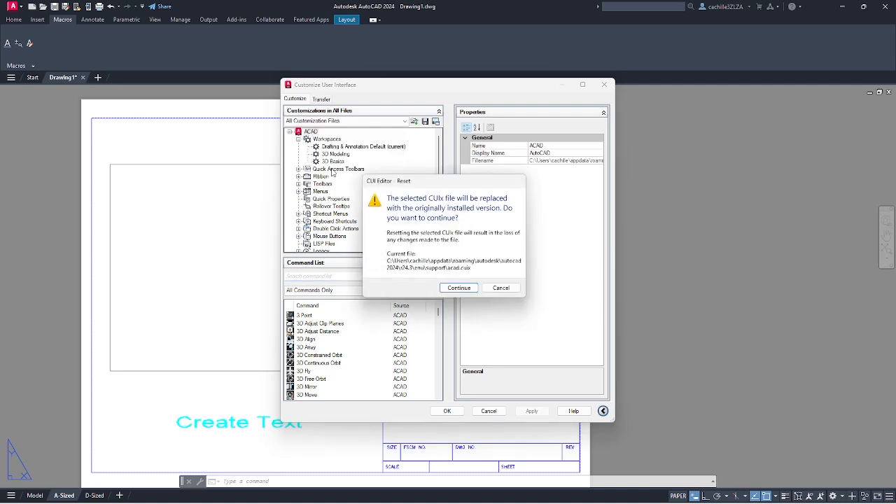
pyautogui.click(456, 287)
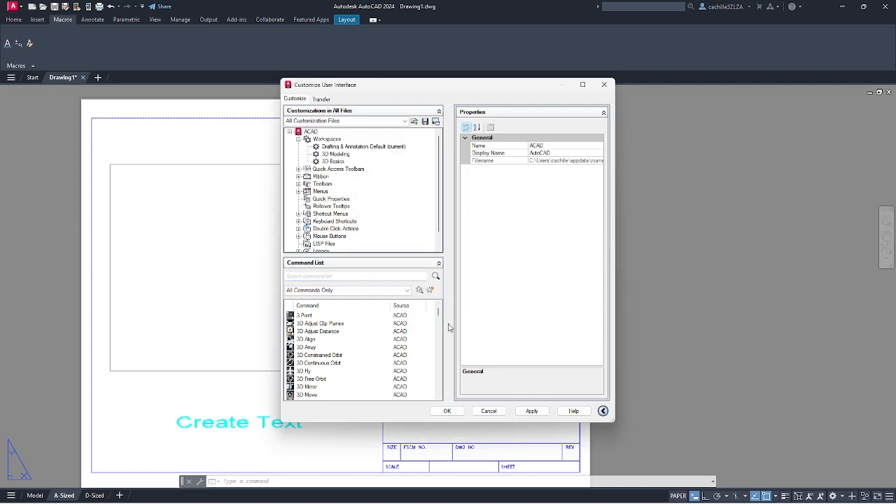
pyautogui.click(445, 411)
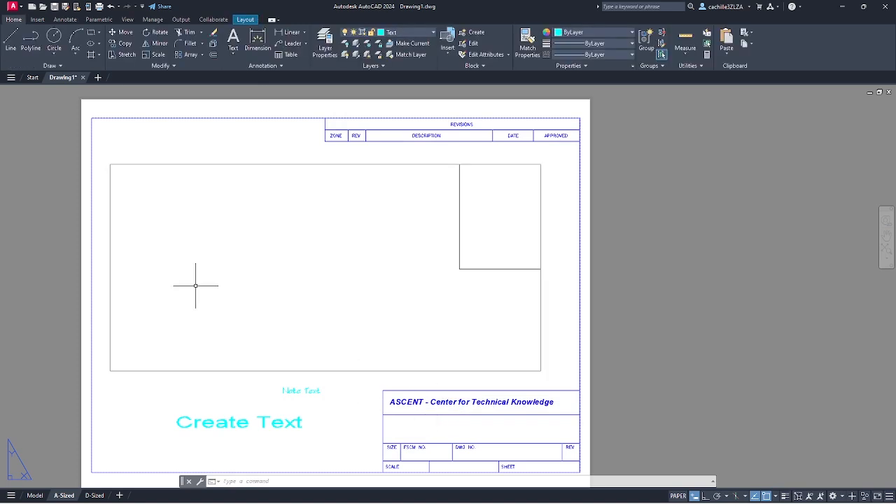
# Close the Drawing1 drawing.
pyautogui.click(83, 77)
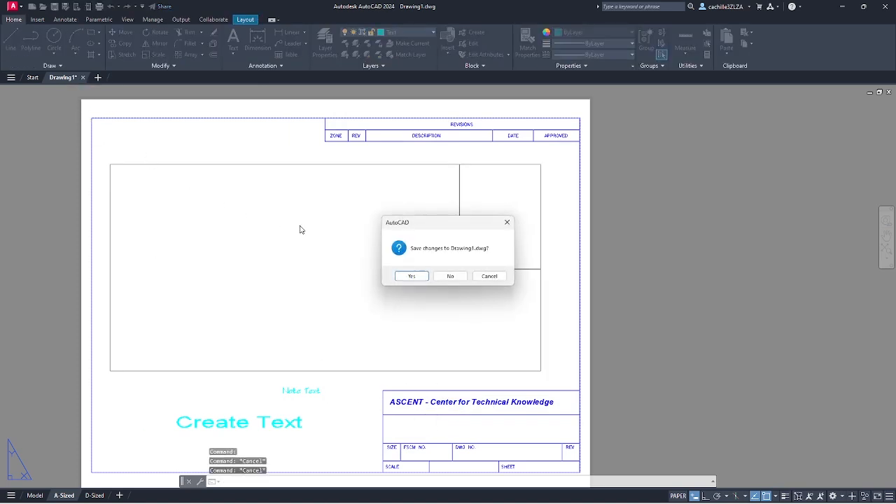